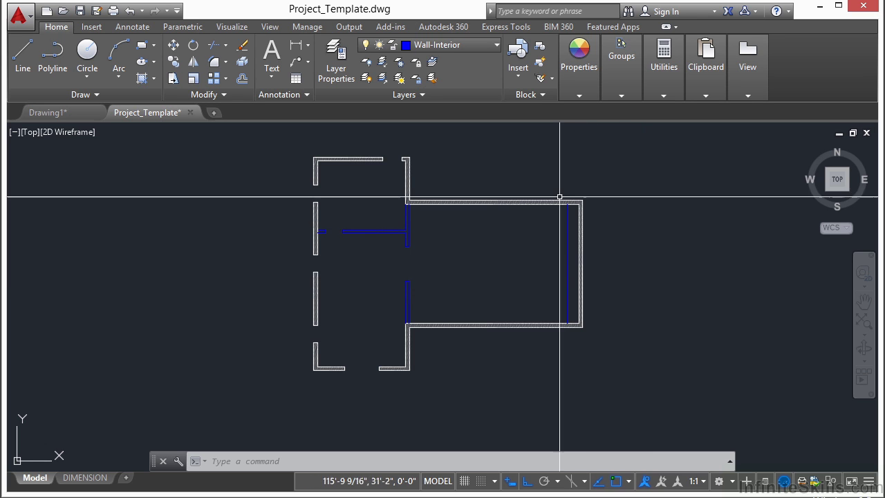
Make the Door layer current and insert a Door - Imperial block beside the west jamb of the north exterior wall opening
left_click(493, 46)
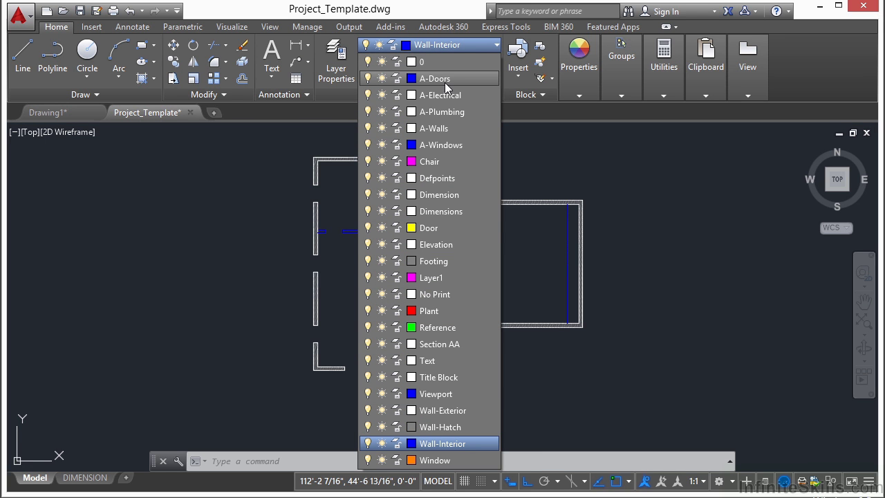
left_click(439, 227)
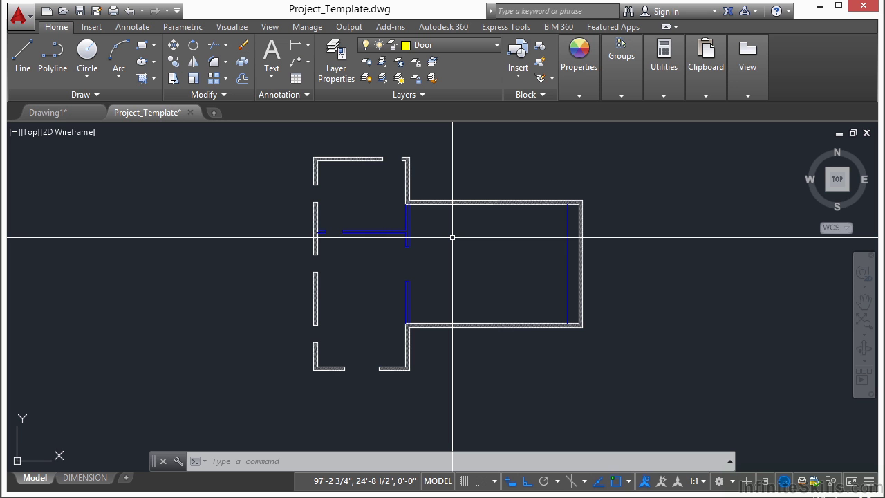
type("INSERT")
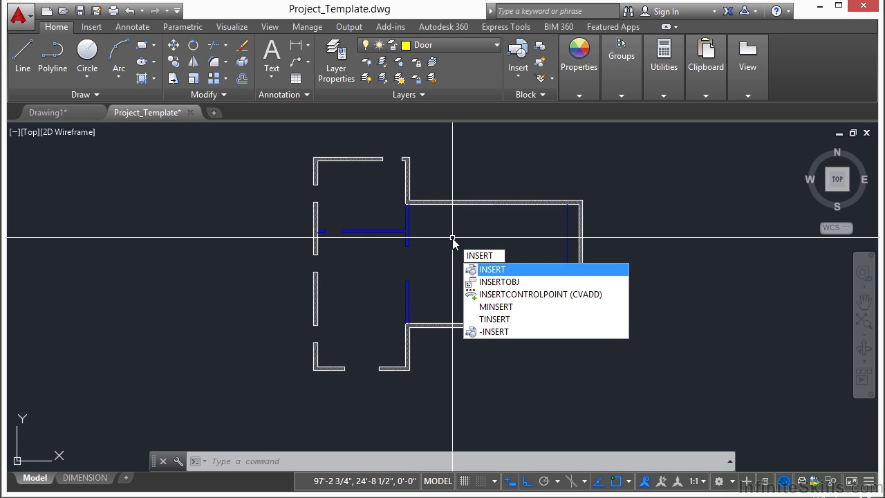
key("Return")
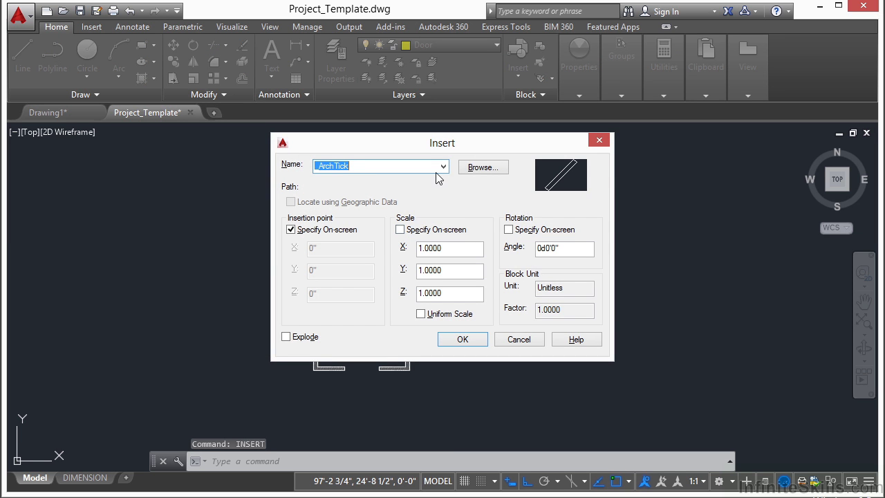
left_click(443, 167)
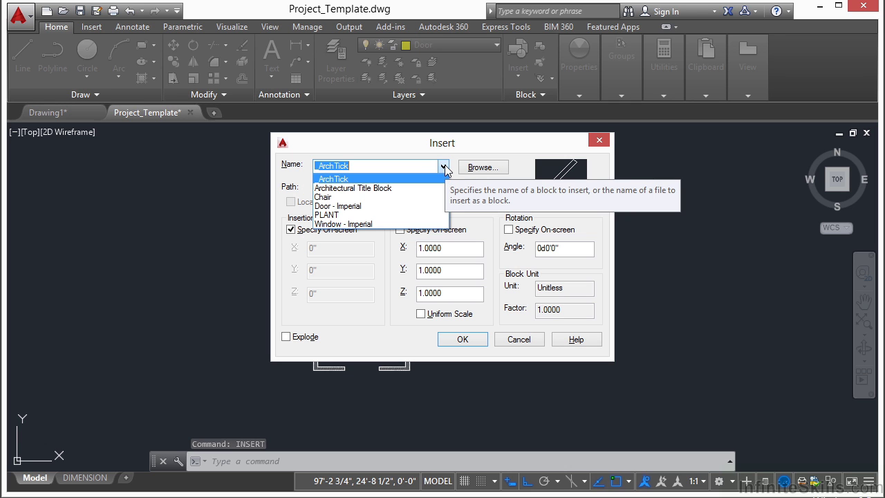
left_click(350, 207)
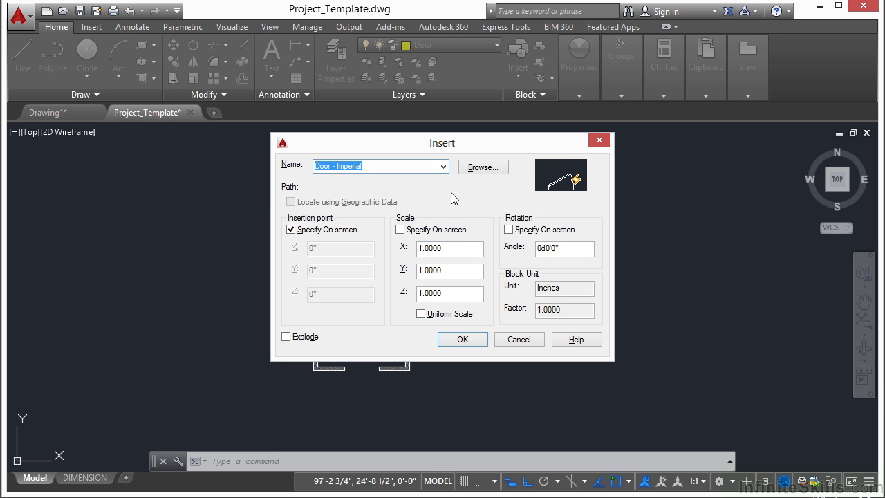
left_click(463, 339)
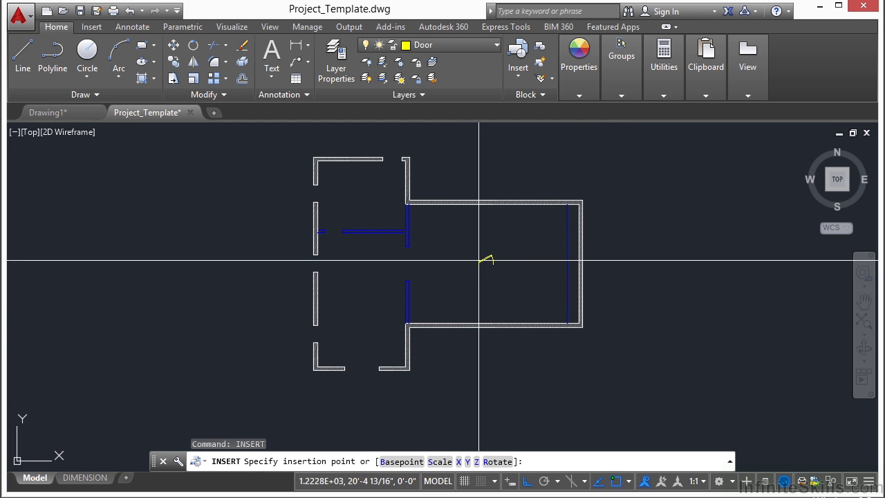
scroll(390, 146, "up", 8)
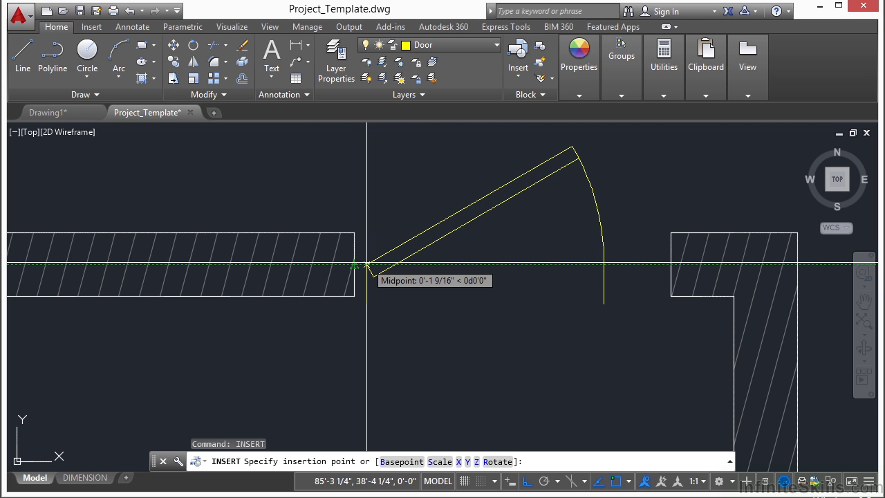
left_click(366, 263)
Move the door by the midpoint of its hinge-side jamb line onto the end face of the west wall segment
scroll(357, 267, "up", 4)
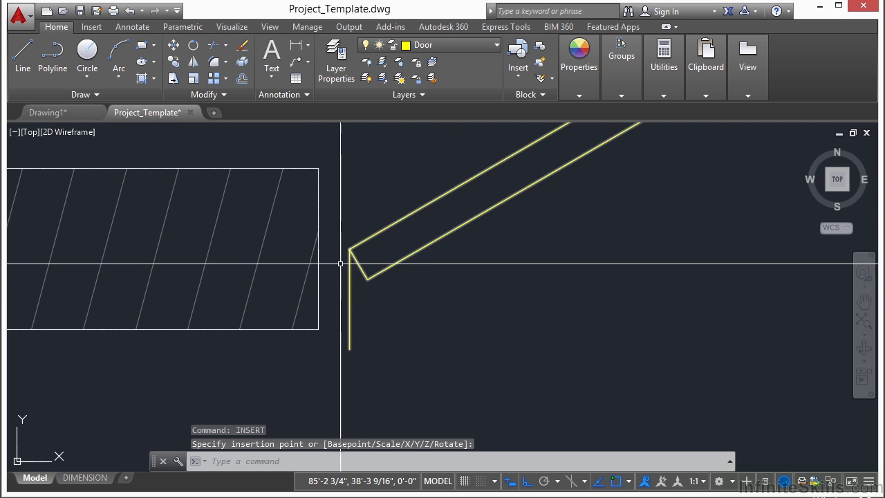
key("Return")
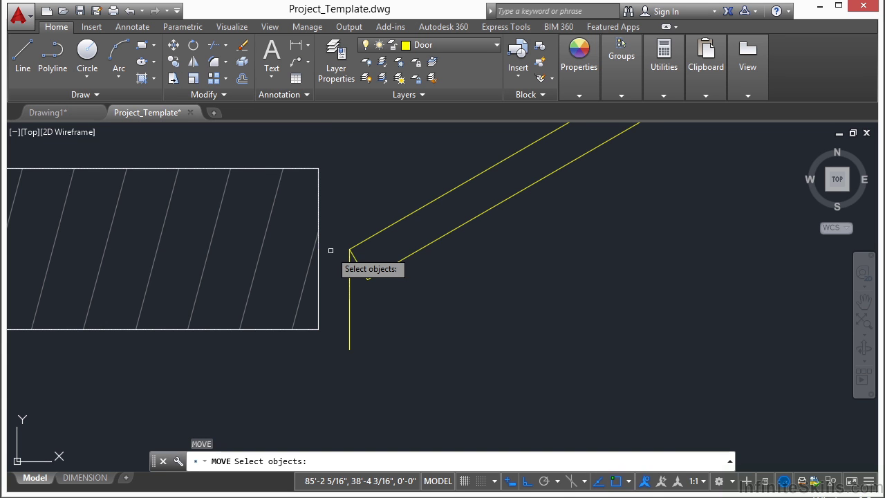
left_click(350, 249)
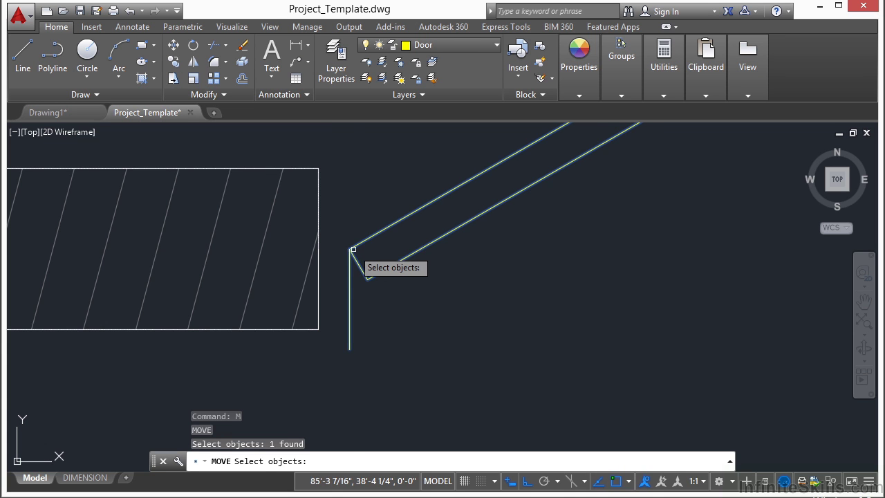
key("Return")
left_click(350, 298)
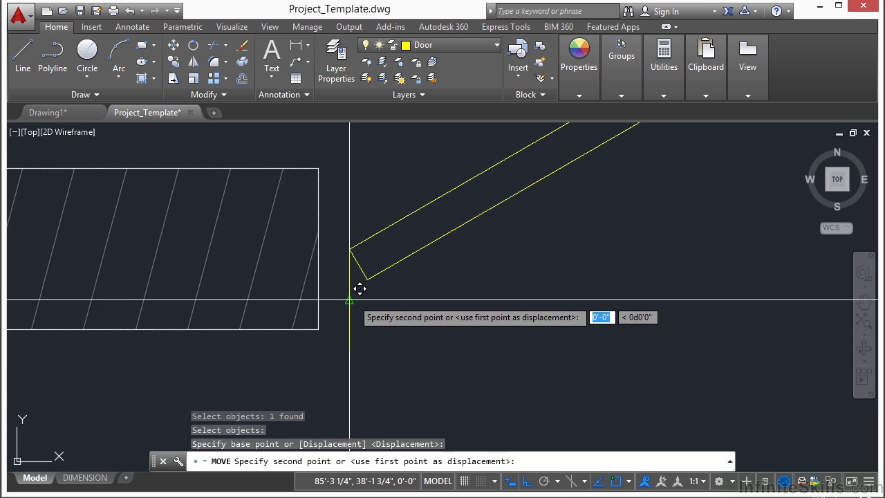
left_click(318, 249)
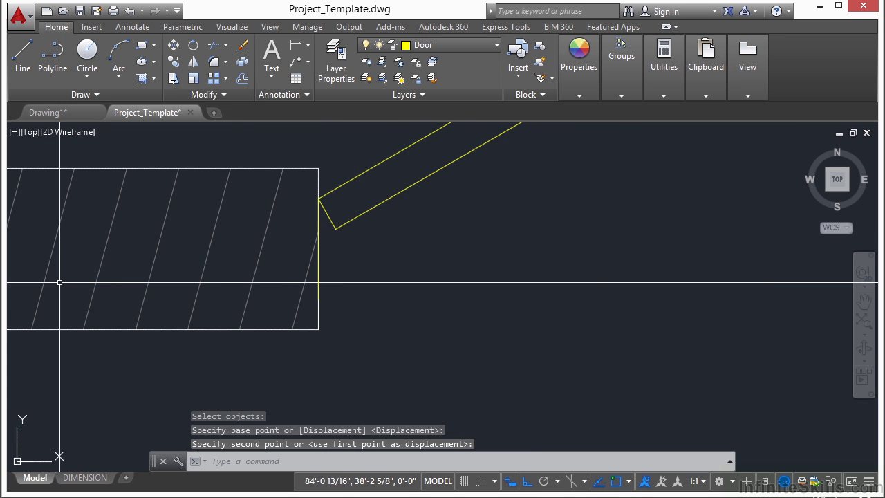
Stretch the door's size to the opposite jamb so it spans the full north wall opening
scroll(297, 289, "down", 4)
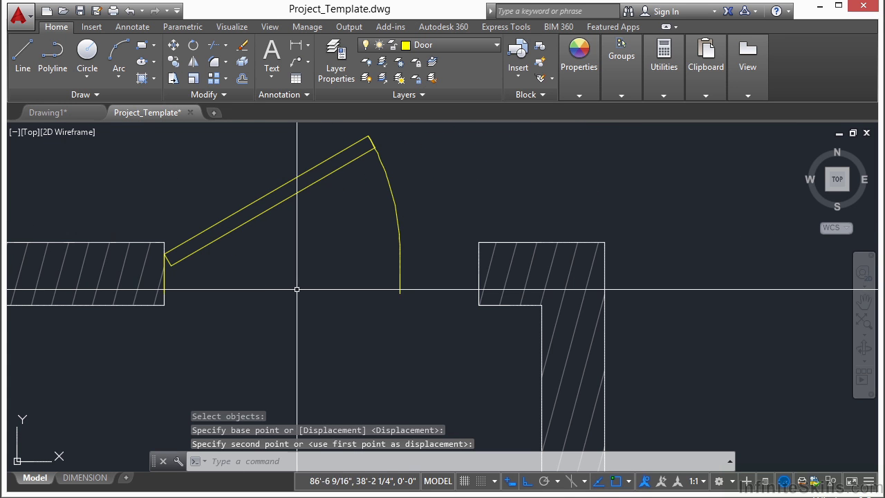
double_click(398, 265)
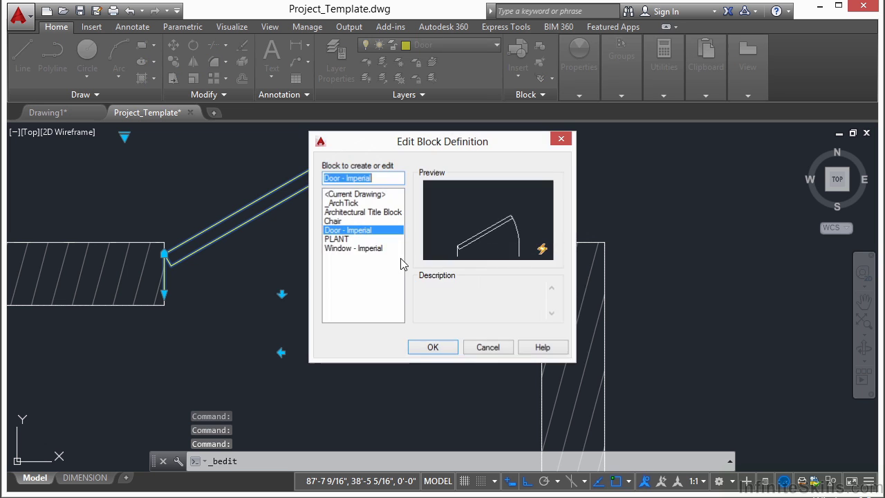
left_click(488, 347)
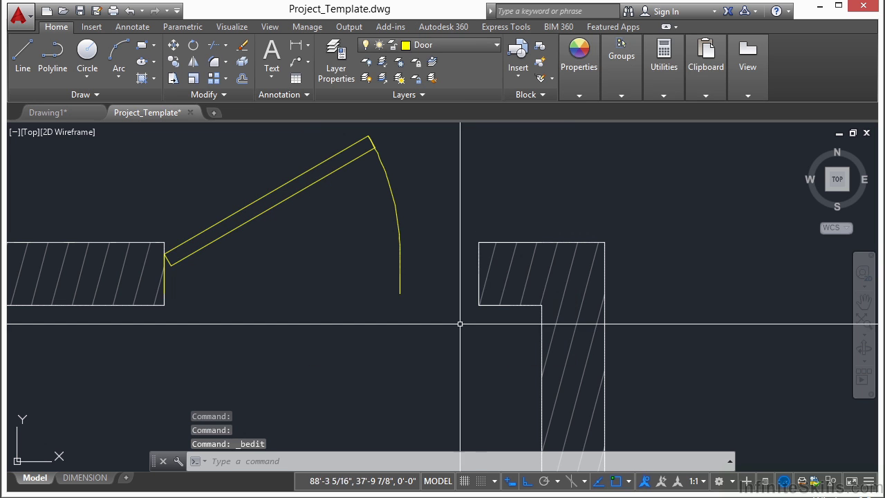
left_click(401, 253)
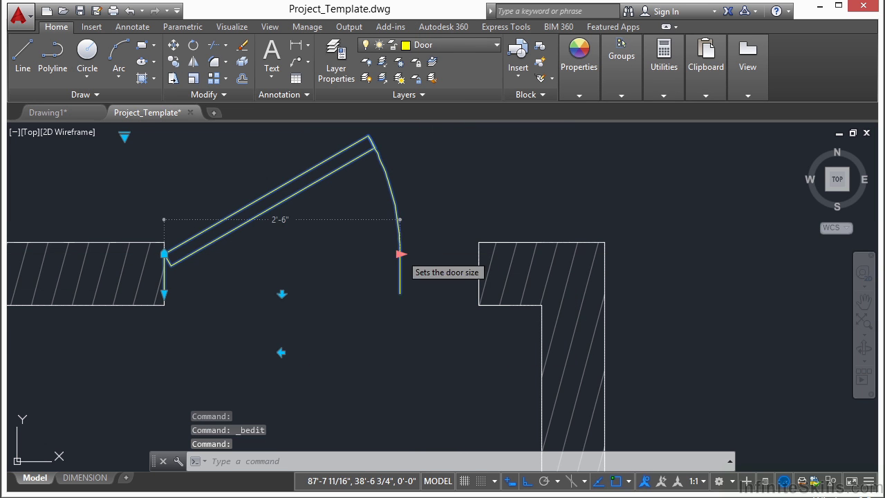
left_click(401, 254)
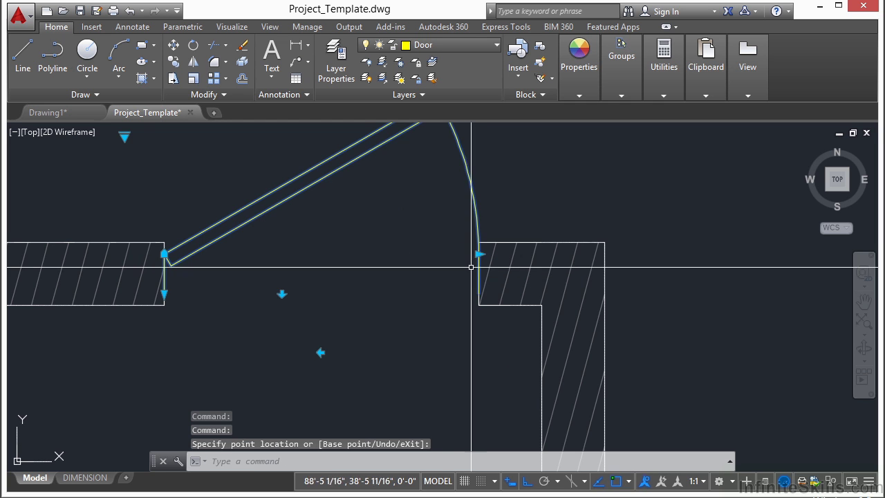
scroll(430, 270, "down", 2)
scroll(272, 271, "up", 4)
key("Escape")
Move the resized door by its hinge corner up to the outer corner of the west wall segment
type("m")
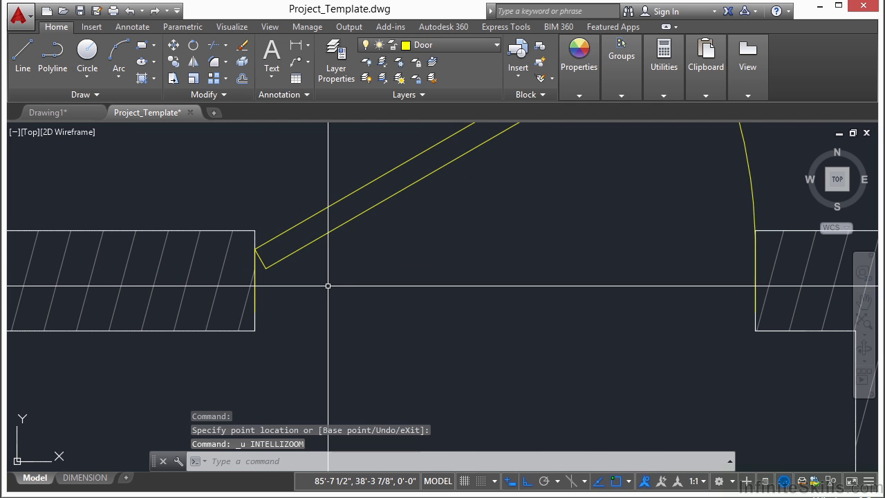
key("Return")
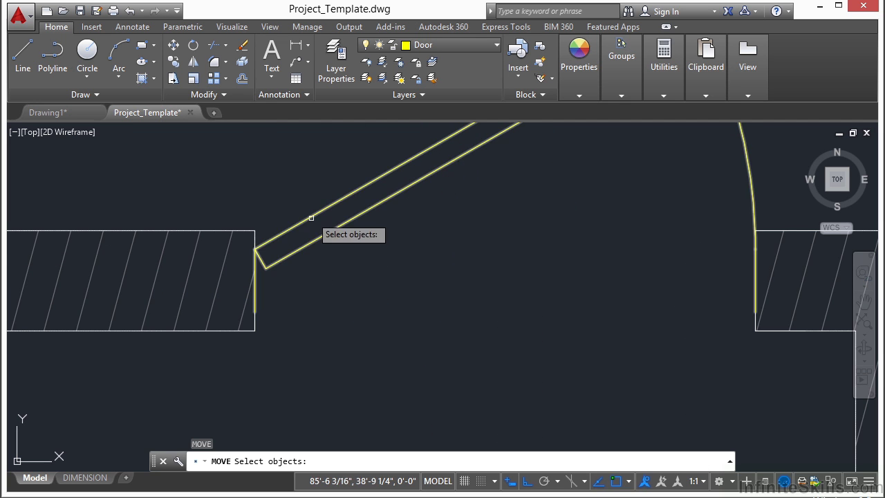
left_click(311, 215)
key("Return")
scroll(290, 247, "up", 3)
left_click(289, 235)
left_click(289, 235)
scroll(291, 207, "down", 3)
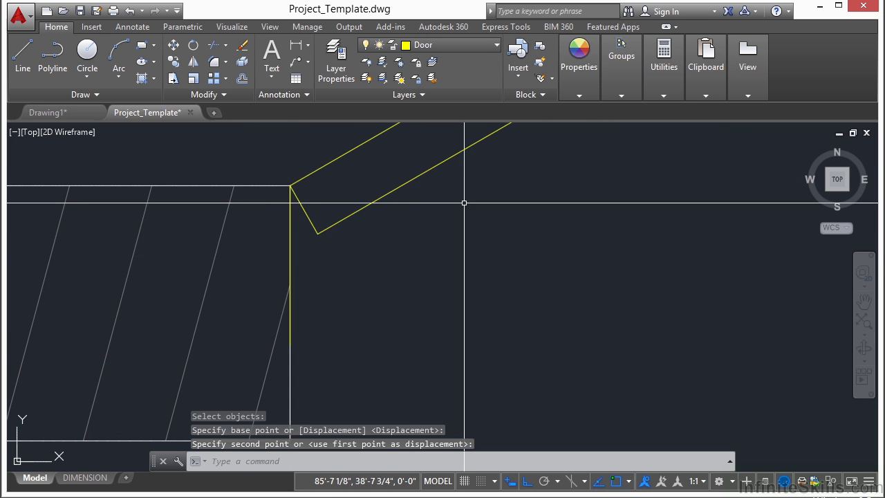
Insert another Door - Imperial block beside the west jamb of the horizontal interior wall opening
scroll(450, 236, "down", 2)
scroll(476, 235, "down", 2)
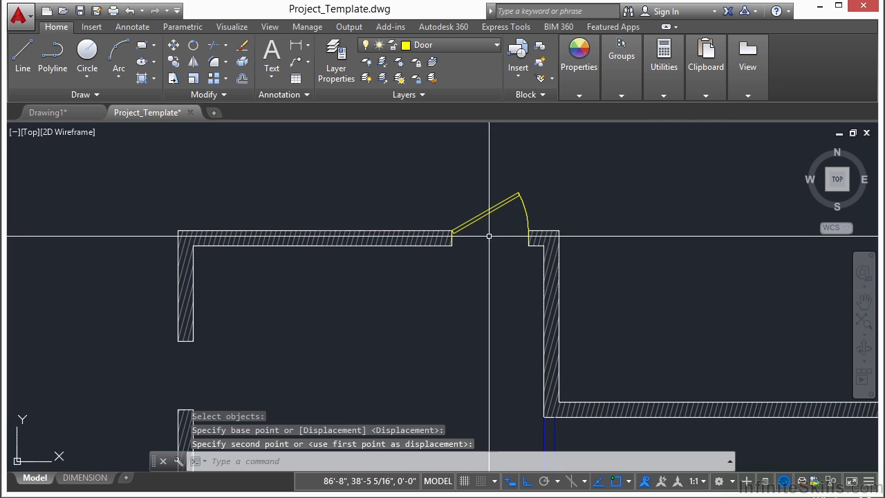
mouse_move(468, 245)
middle_mouse_down()
mouse_move(460, 203)
mouse_move(448, 194)
middle_mouse_up()
scroll(448, 194, "down", 2)
scroll(448, 194, "down", 2)
scroll(366, 283, "up", 5)
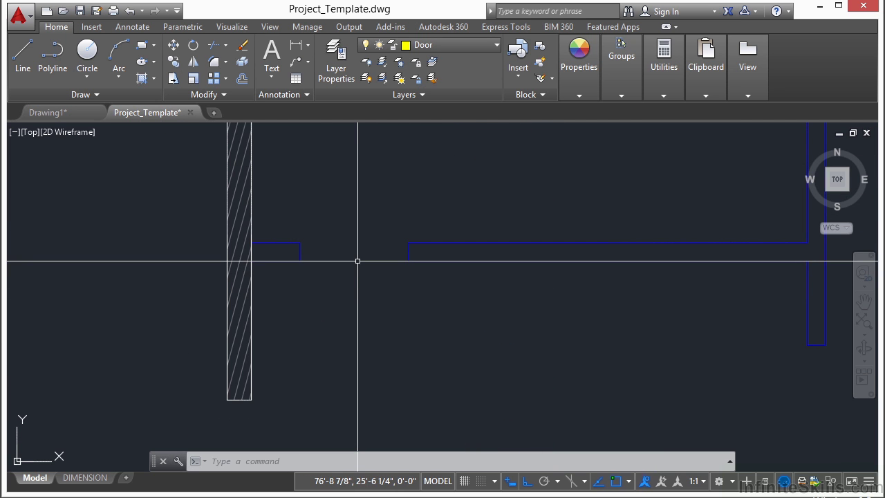
key("Return")
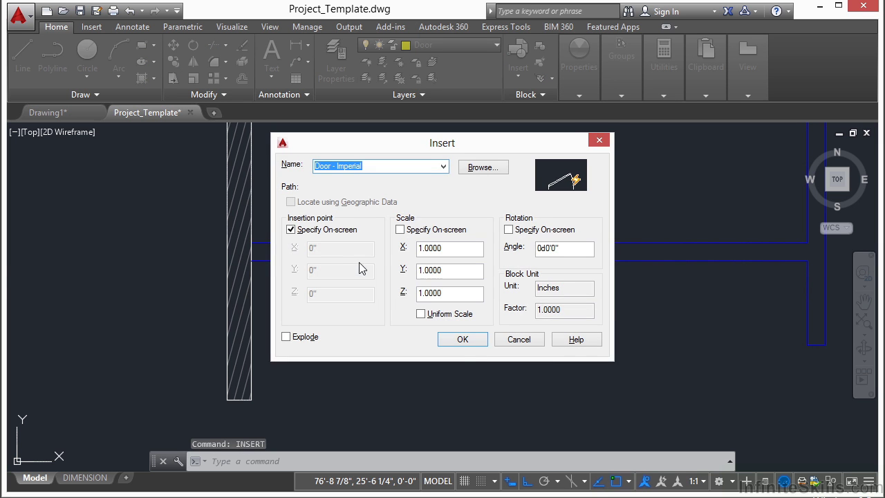
left_click(462, 338)
scroll(394, 297, "up", 5)
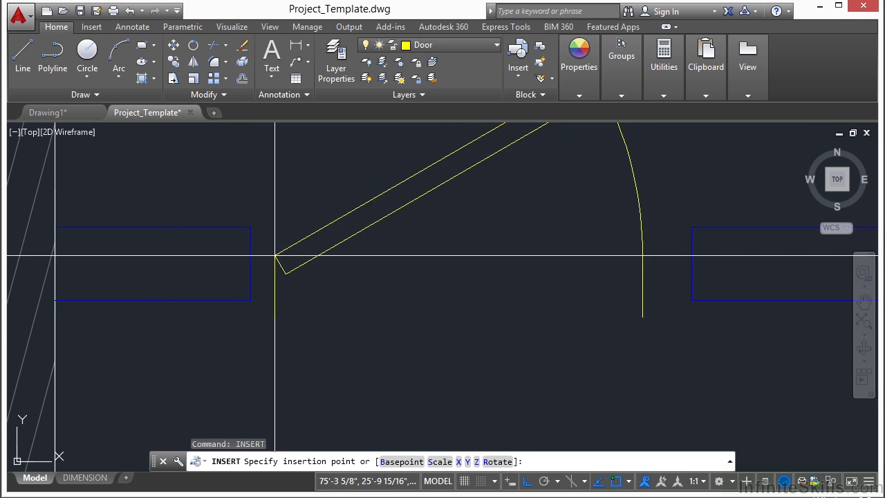
left_click(261, 227)
Move the interior door by its hinge corner to the upper corner of the short interior wall segment
type("m")
key("Return")
left_click(296, 201)
left_click(266, 228)
left_click(261, 227)
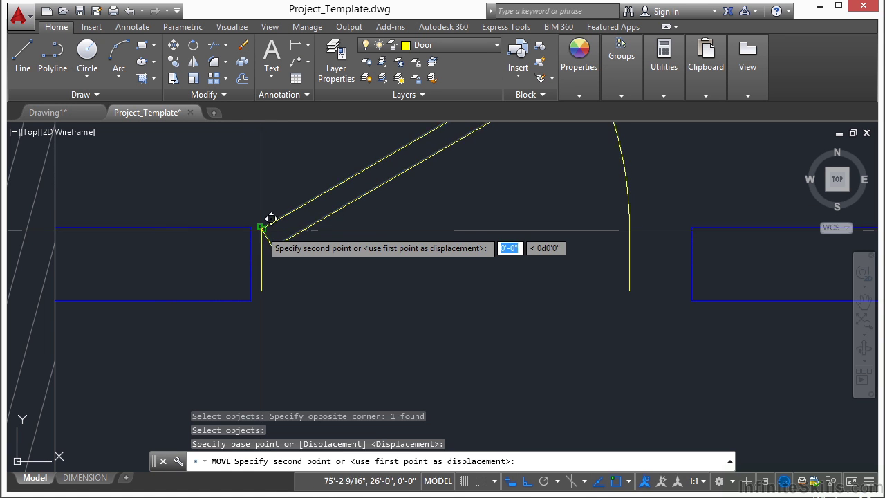
scroll(235, 225, "up", 3)
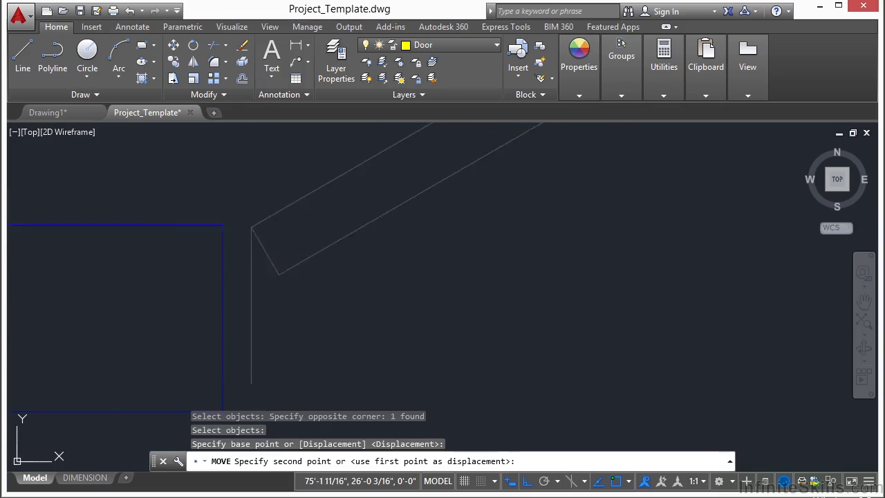
left_click(220, 226)
Stretch the interior door's size to the opposite jamb so it fills the wall opening
scroll(306, 257, "down", 5)
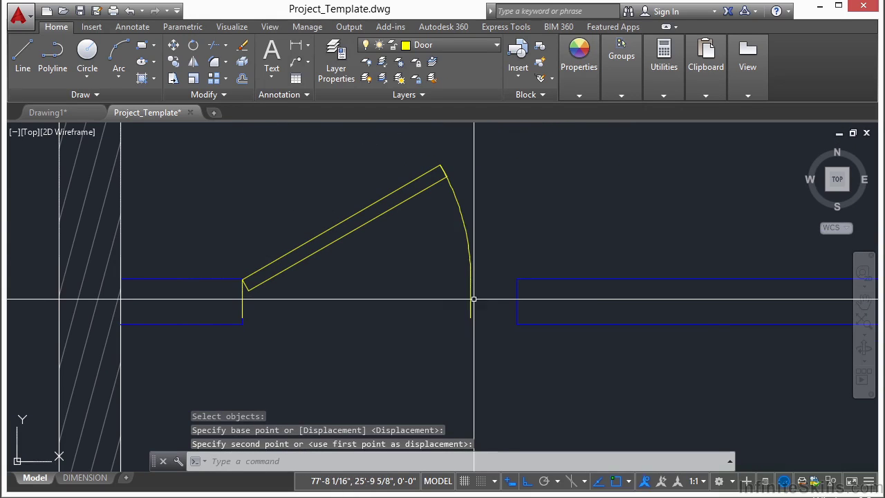
left_click(466, 297)
left_click(469, 287)
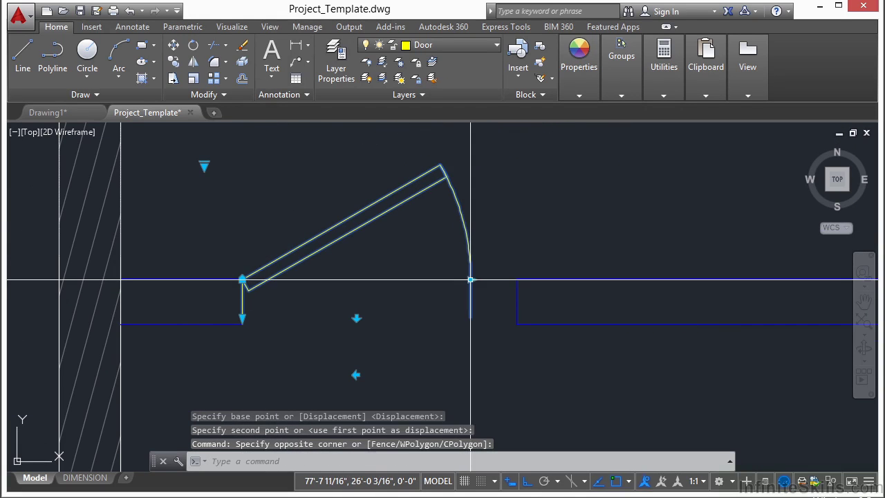
left_click(470, 279)
left_click(517, 280)
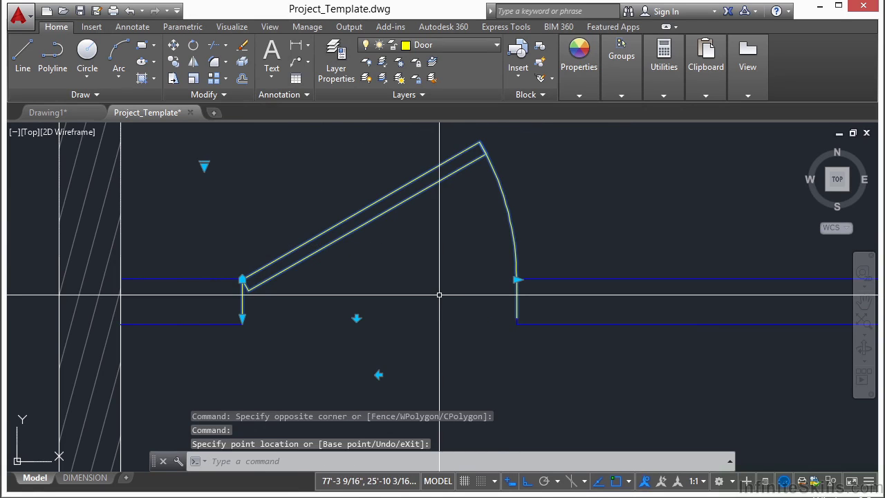
key("Escape")
Copy the interior door by its hinge corner to the inner corner of the west jamb in the south wall opening
scroll(401, 264, "down", 4)
type("cp")
key("Return")
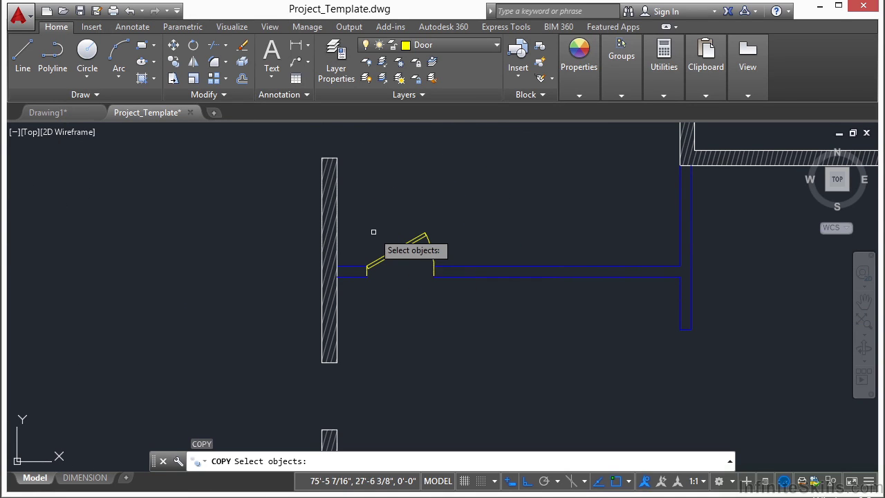
scroll(382, 265, "up", 10)
key("Return")
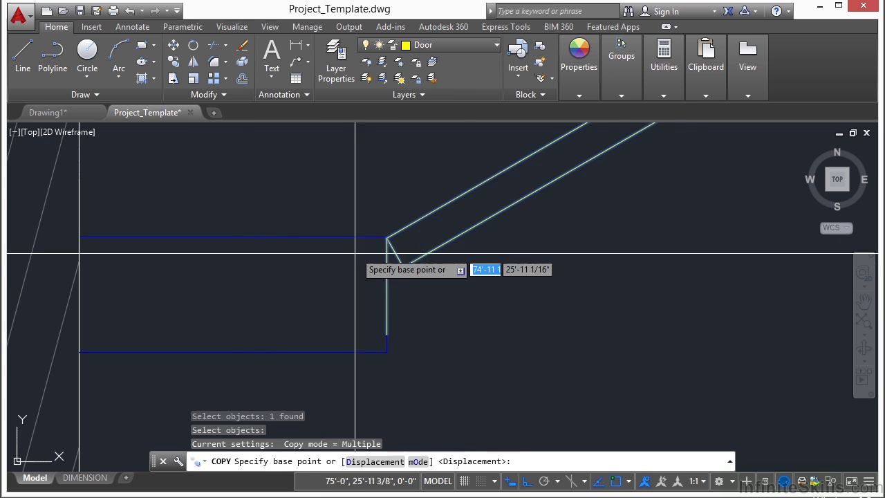
left_click(385, 239)
scroll(308, 240, "down", 2)
scroll(318, 241, "down", 4)
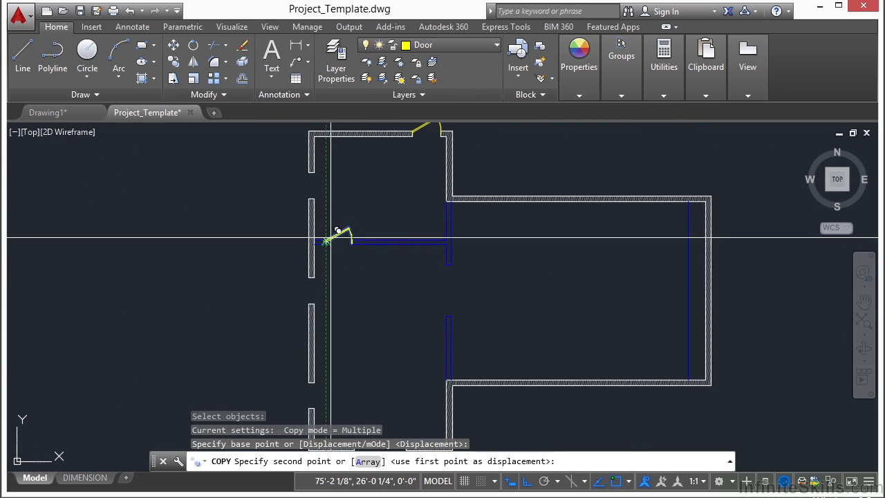
middle_click_drag(376, 338, 386, 195)
scroll(336, 320, "up", 8)
scroll(555, 193, "up", 2)
left_click(499, 186)
Place a second copy of the door at the inner corner of the south opening's east jamb and finish copying
scroll(152, 269, "down", 4)
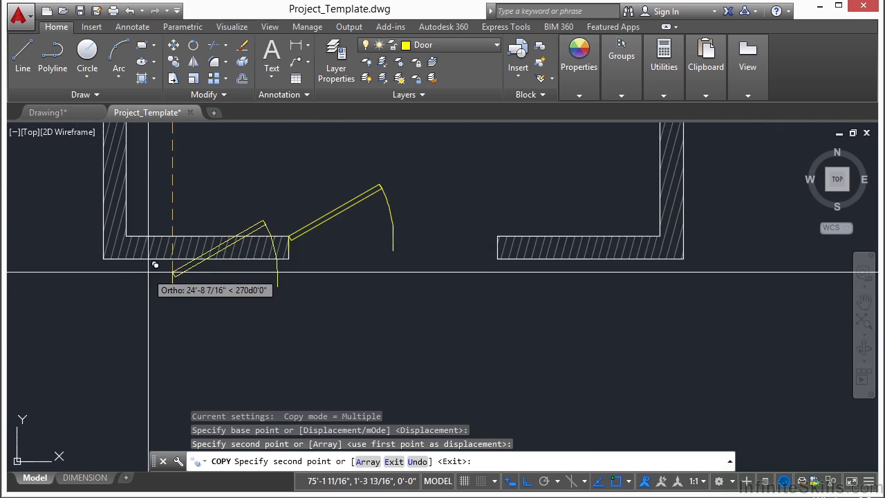
scroll(560, 216, "up", 4)
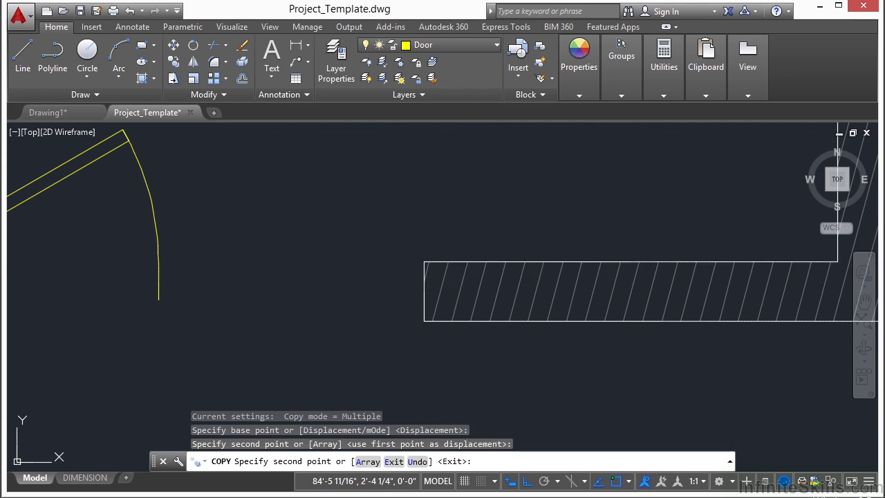
left_click(424, 261)
key("Return")
Flip the second door's hinge side and move its hinge corner to the inner endpoint of the south opening's east jamb
left_click(495, 236)
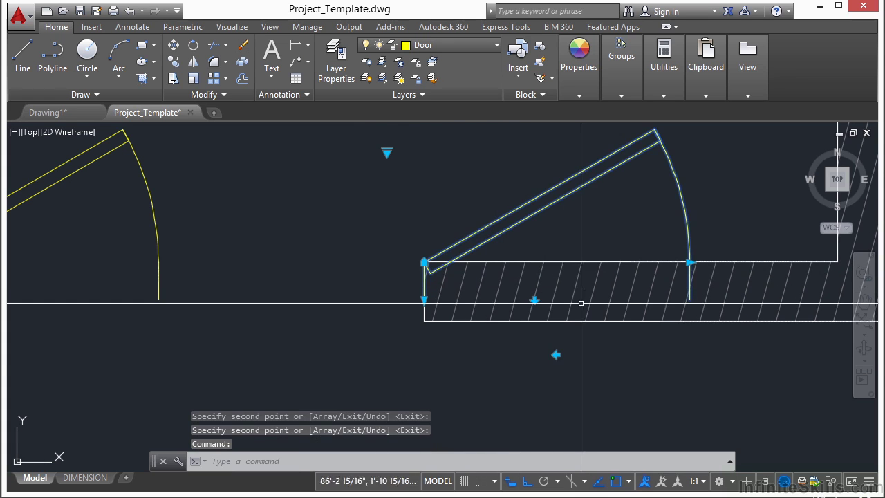
left_click(556, 355)
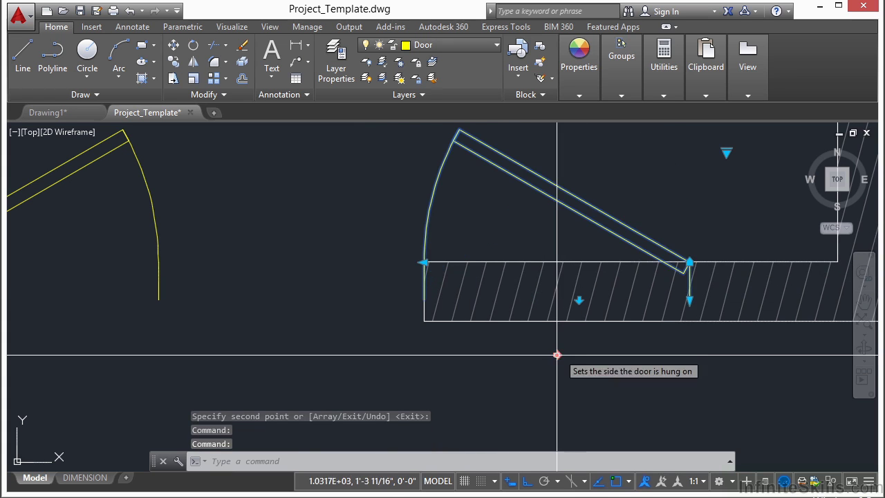
left_click(689, 262)
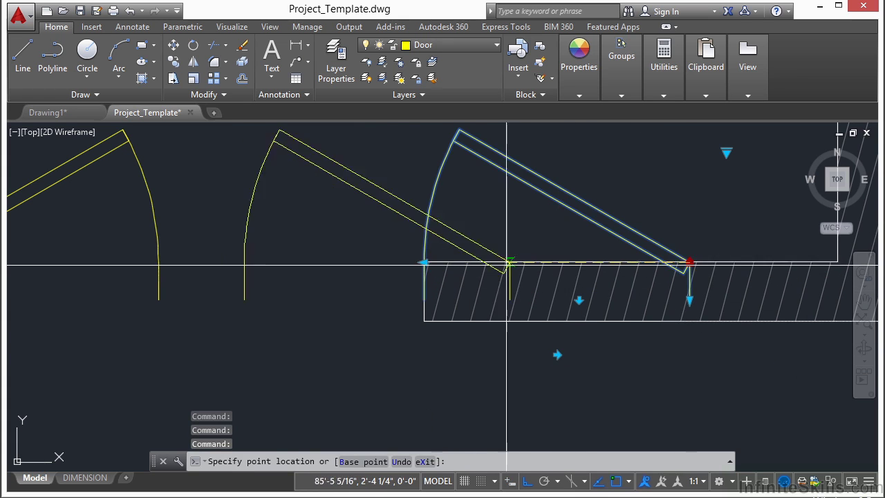
type("end")
key("Return")
left_click(445, 253)
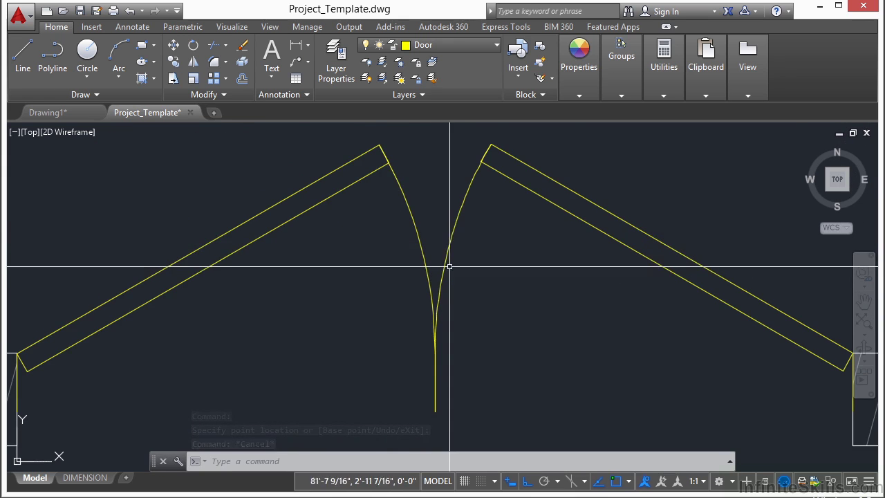
Flip the swing direction of both south door leaves so they open outward from the building
scroll(291, 269, "down", 4)
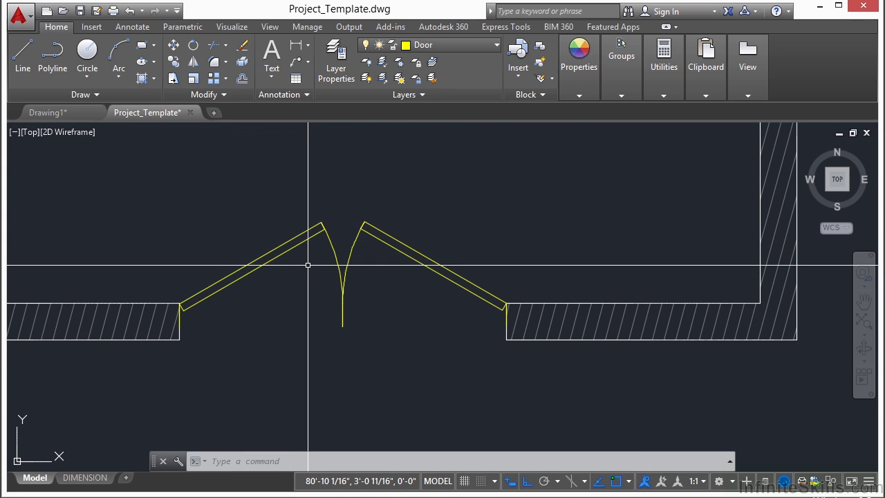
left_click(276, 253)
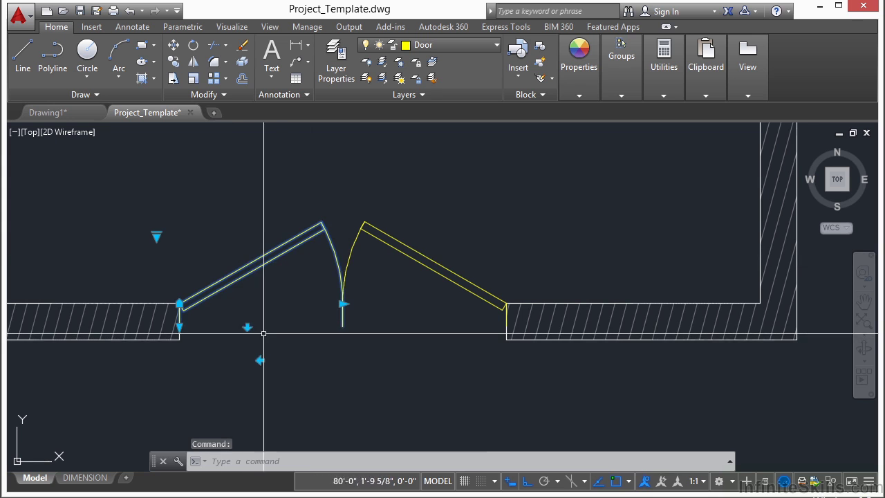
left_click(248, 327)
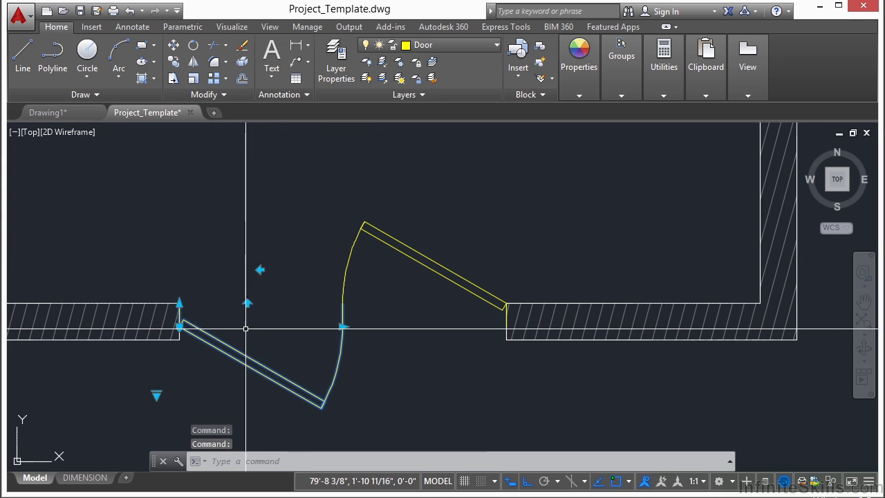
left_click(449, 280)
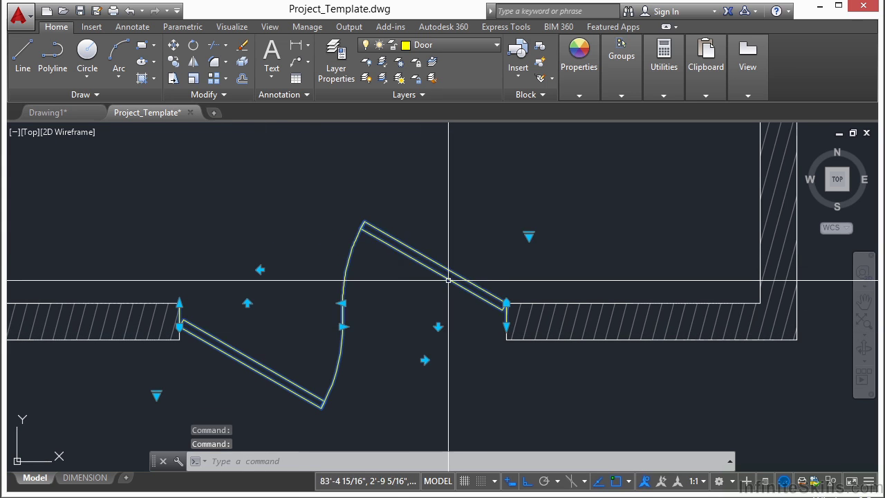
left_click(438, 326)
key("Escape")
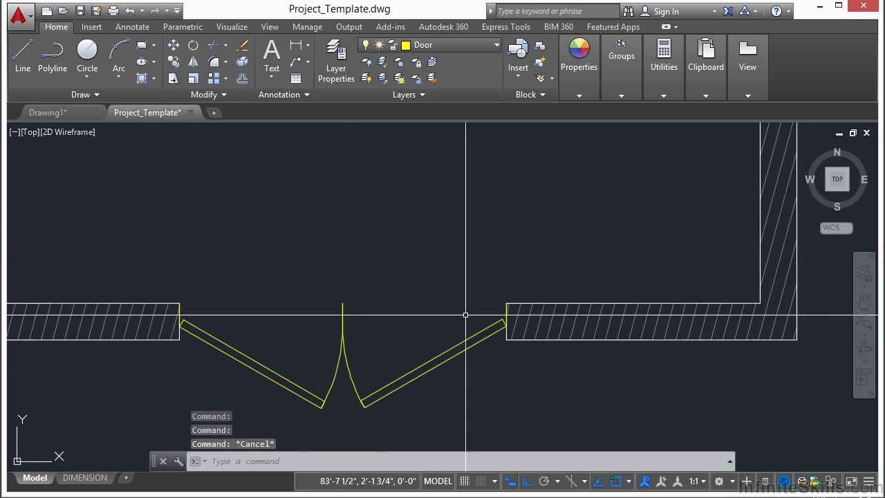
Move both south door leaves together from the east hinge corner to the outer corner of the east jamb
scroll(276, 359, "down", 3)
type("m")
key("Return")
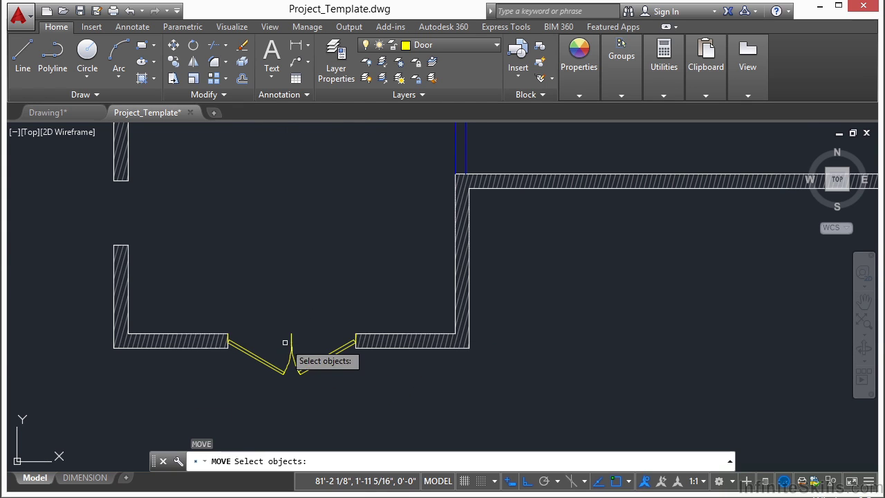
left_click(304, 329)
left_click(272, 374)
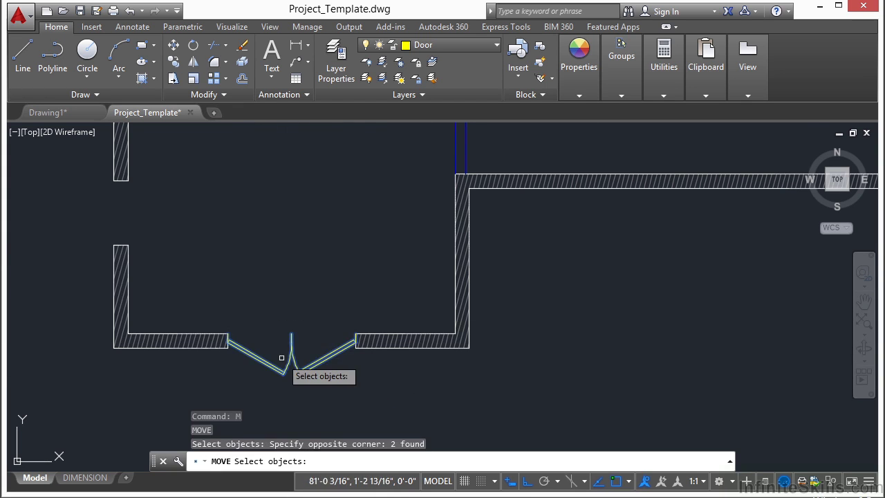
key("Return")
scroll(281, 356, "up", 10)
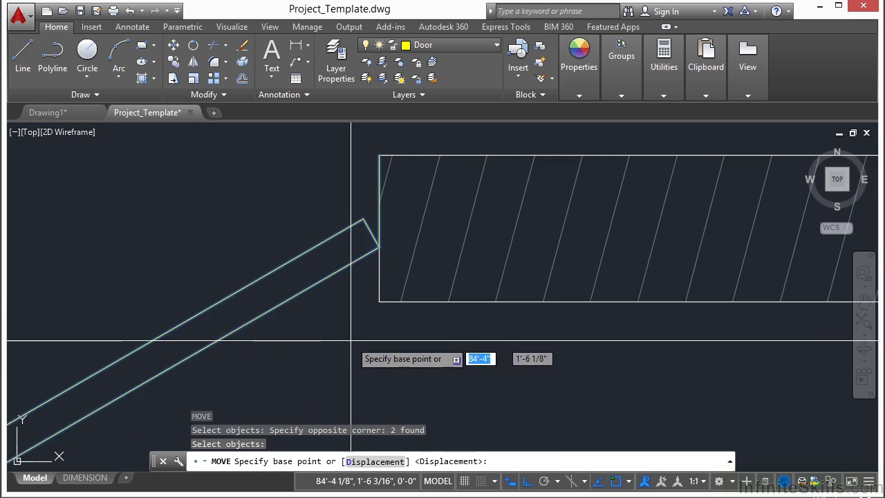
left_click(378, 194)
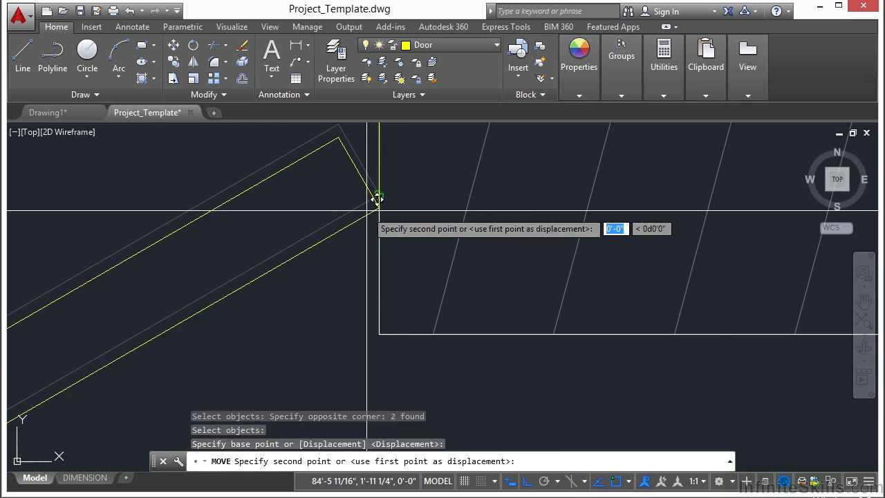
left_click(380, 332)
scroll(379, 333, "down", 8)
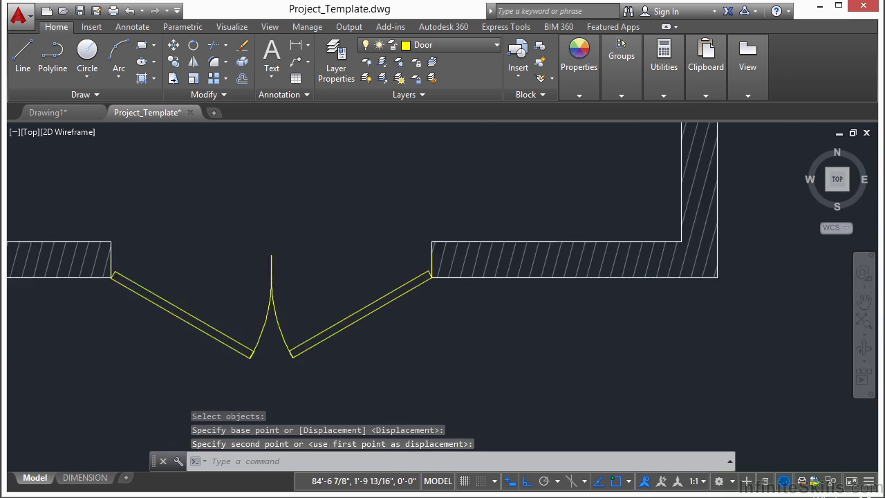
Copy the double door from its west hinge corner to the upper east corner of the lower vertical interior wall segment
key("Return")
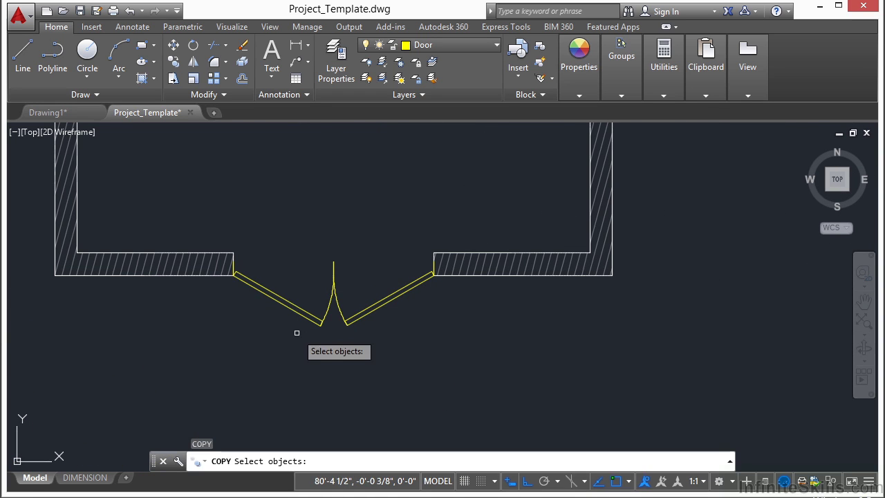
left_click(365, 225)
left_click(296, 326)
key("Return")
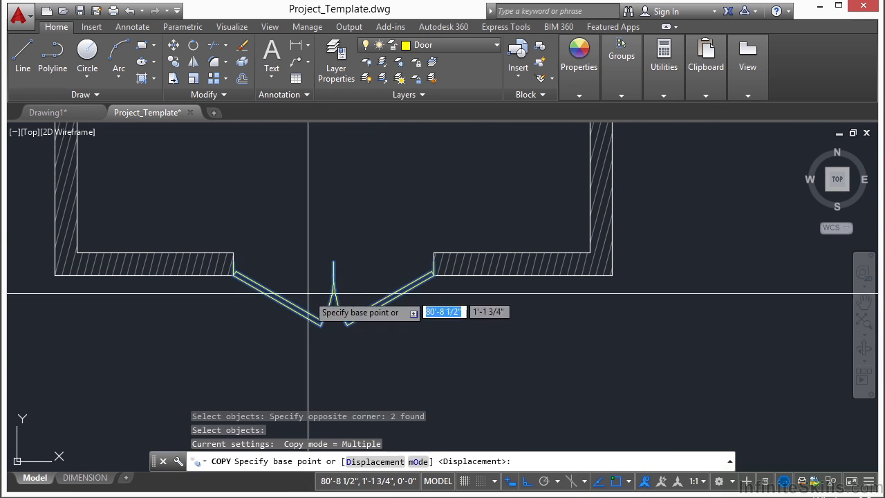
scroll(306, 292, "up", 6)
middle_click_drag(134, 232, 683, 258)
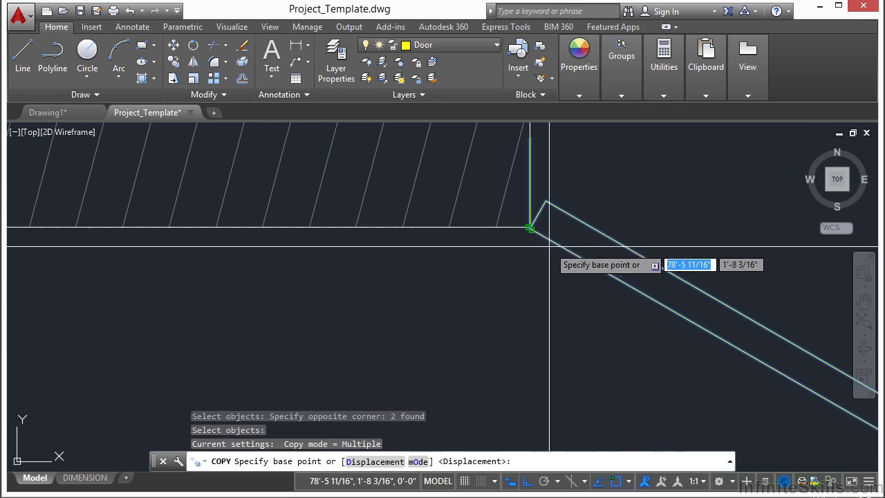
left_click(506, 227)
scroll(268, 375, "down", 6)
scroll(261, 380, "down", 4)
middle_click_drag(407, 208, 332, 406)
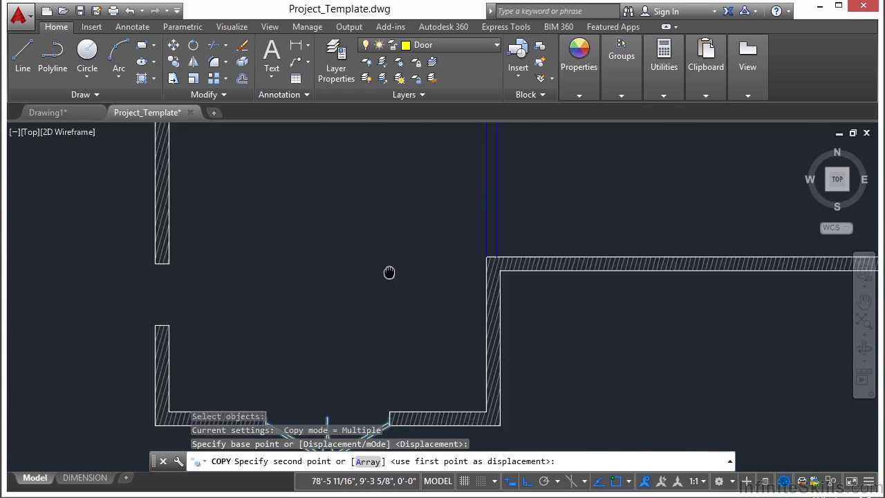
scroll(468, 241, "up", 4)
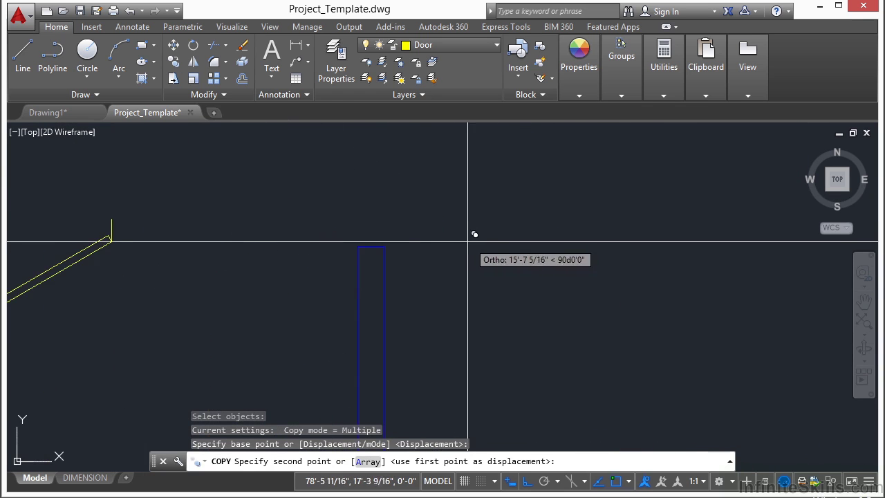
left_click(385, 244)
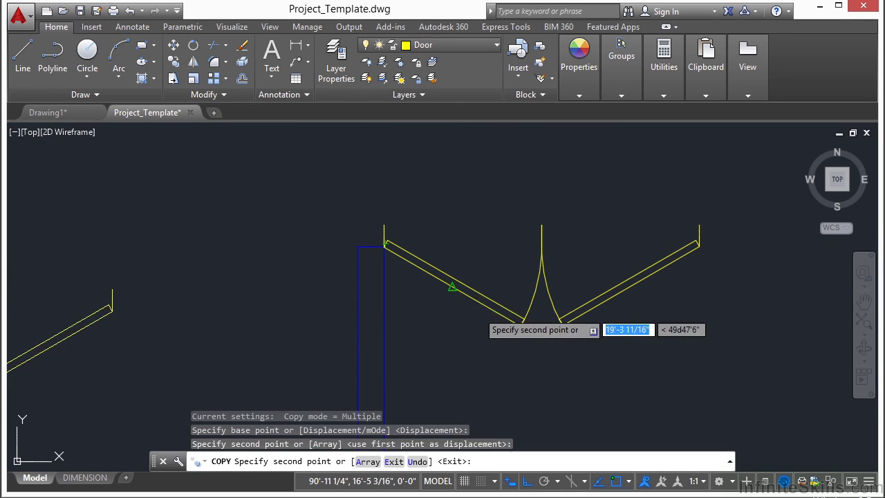
key("Return")
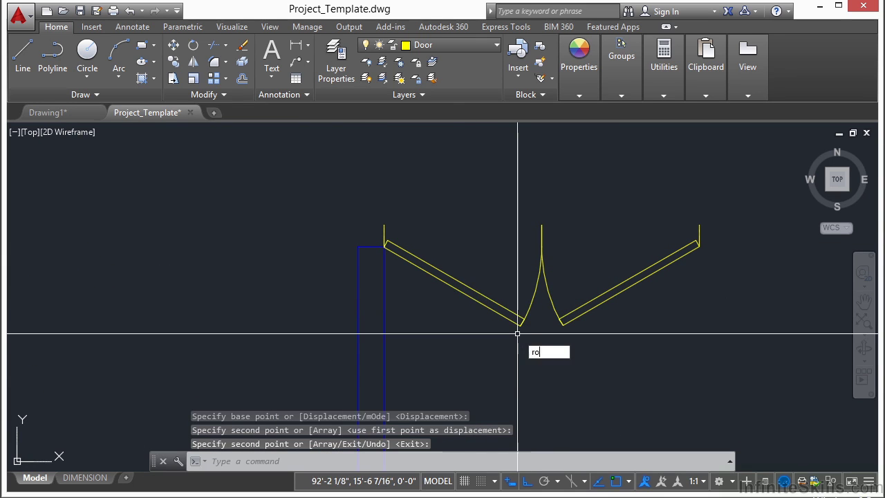
Rotate the copied double door 90 degrees about its hinge corner so it spans the vertical interior wall opening
key("Return")
left_click(564, 255)
left_click(518, 322)
key("Return")
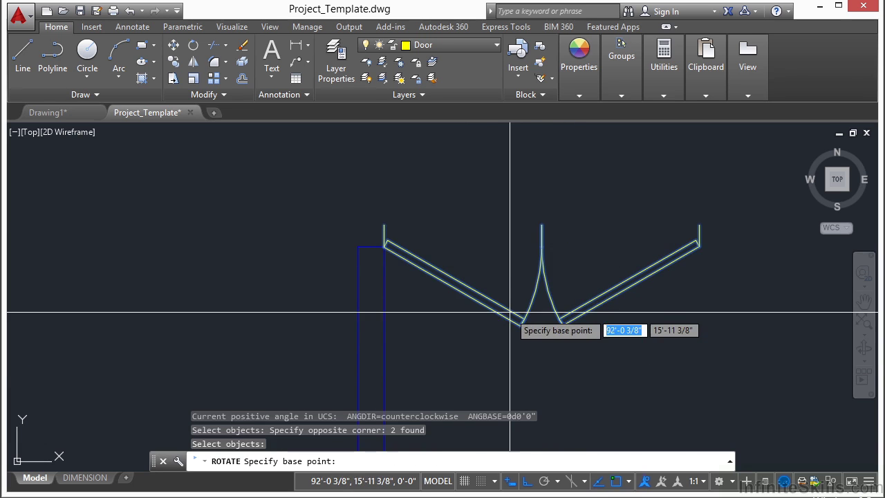
scroll(358, 247, "up", 5)
left_click(553, 253)
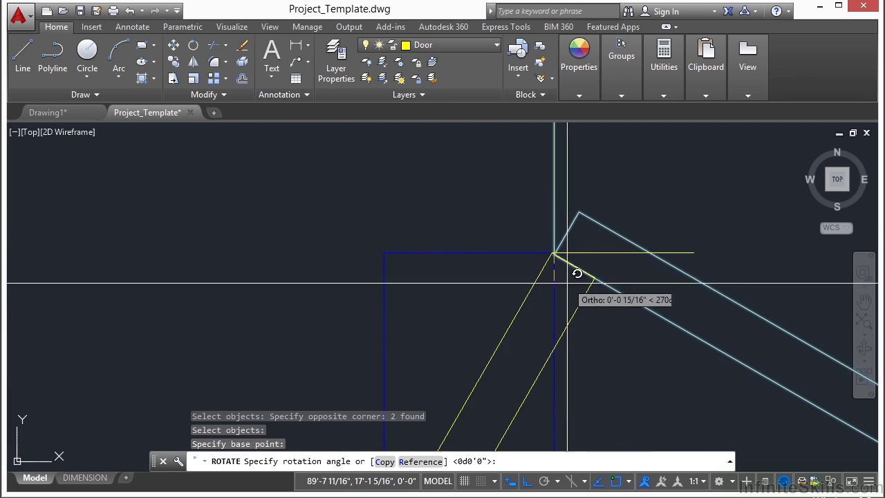
scroll(577, 265, "down", 4)
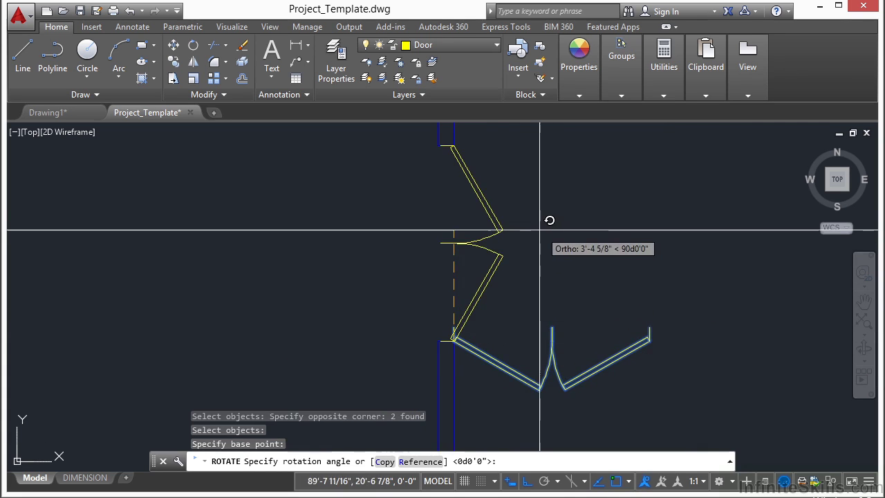
left_click(534, 208)
scroll(410, 159, "up", 5)
scroll(569, 265, "down", 4)
key("Escape")
key("Escape")
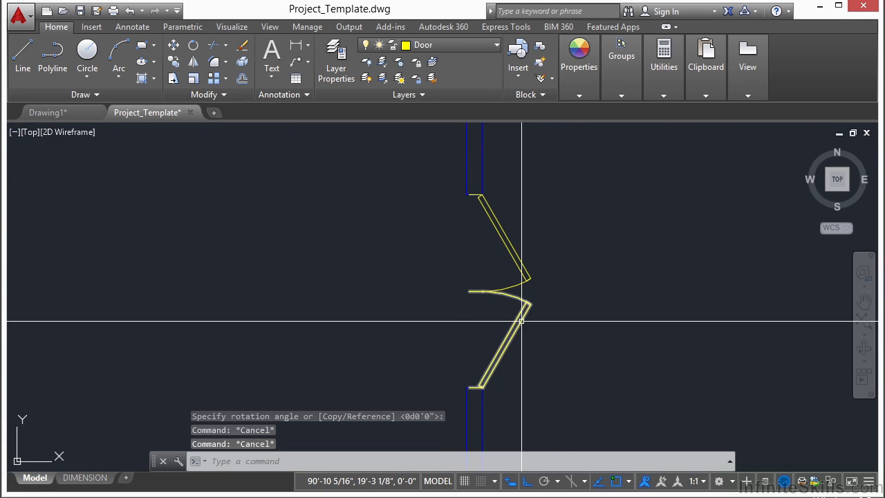
Mirror the interior double door across a vertical line through the wall end's midpoint, erasing the source objects
type("mi")
key("Return")
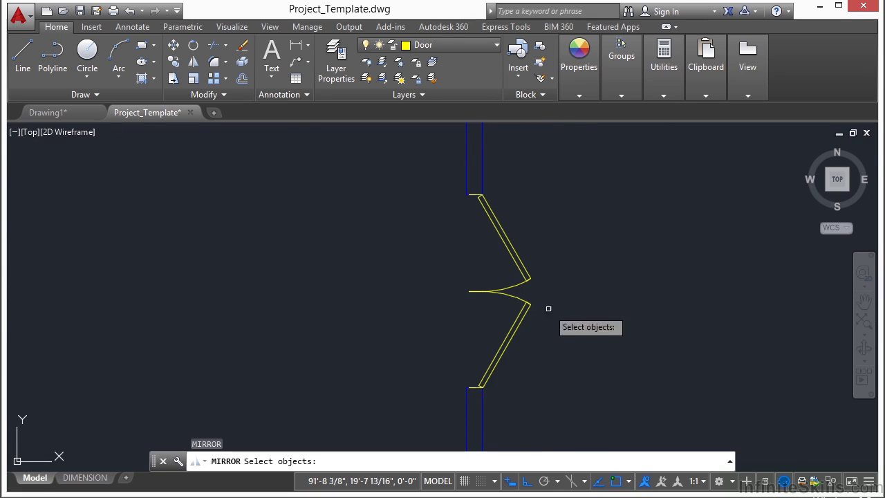
left_click(556, 243)
left_click(485, 326)
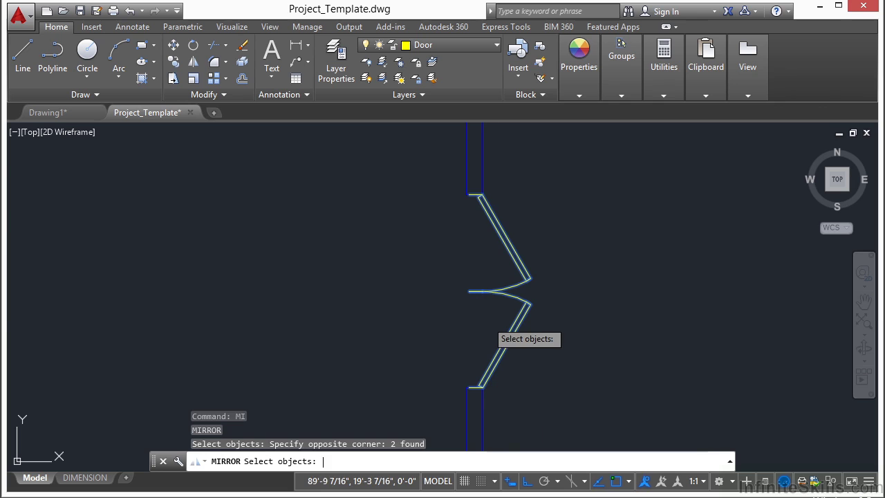
key("Return")
scroll(474, 381, "up", 5)
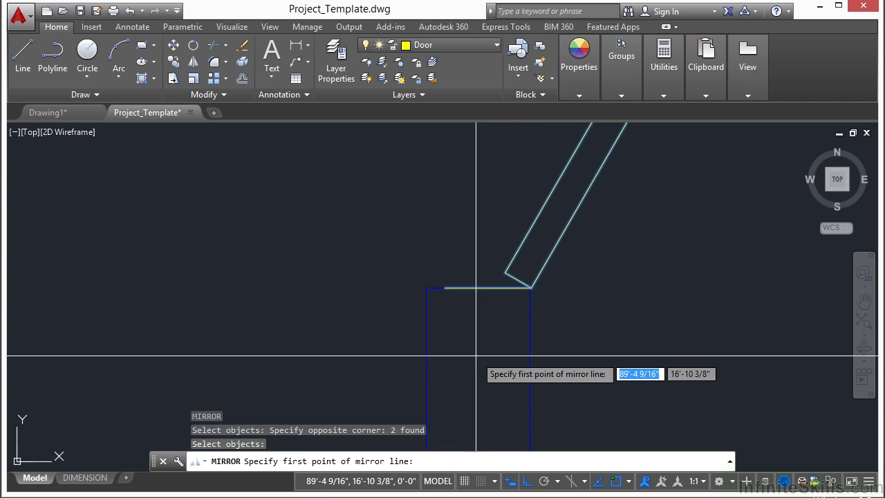
type("mid")
key("Return")
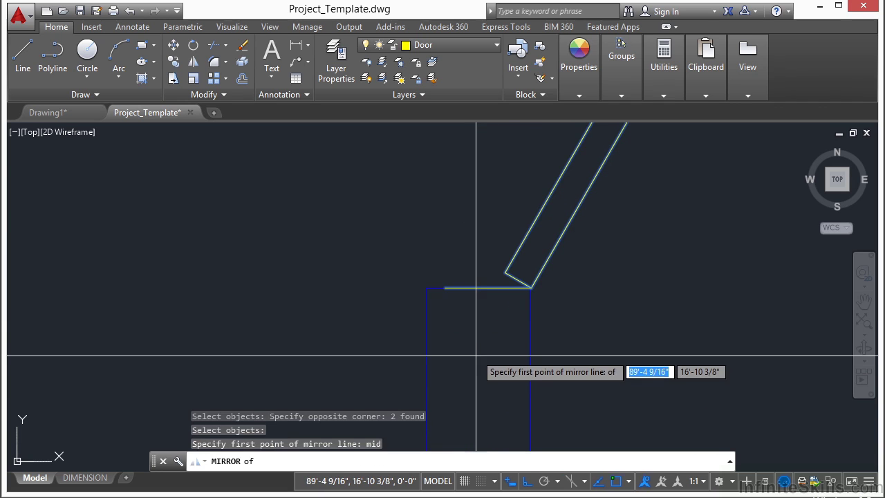
left_click(478, 288)
scroll(484, 300, "down", 3)
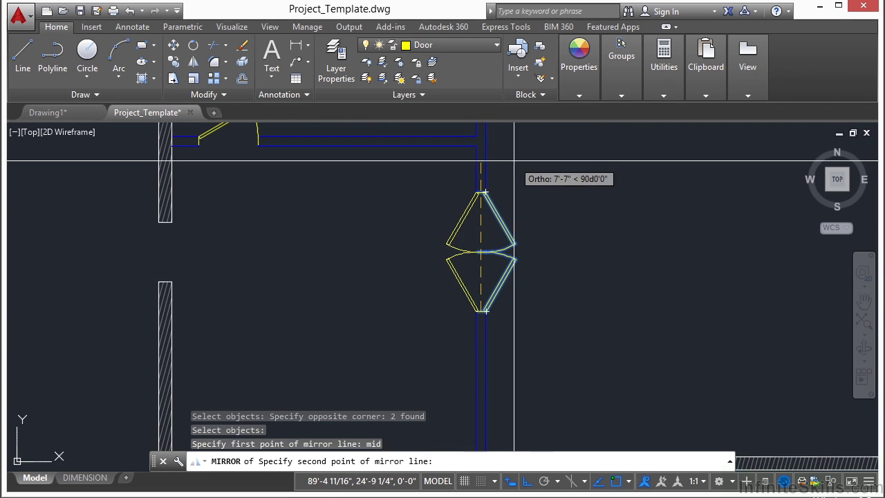
left_click(485, 192)
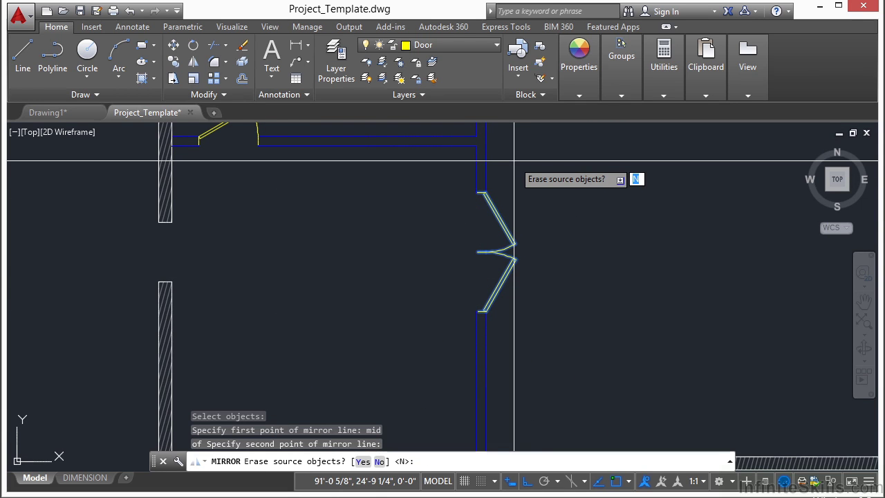
key("Return")
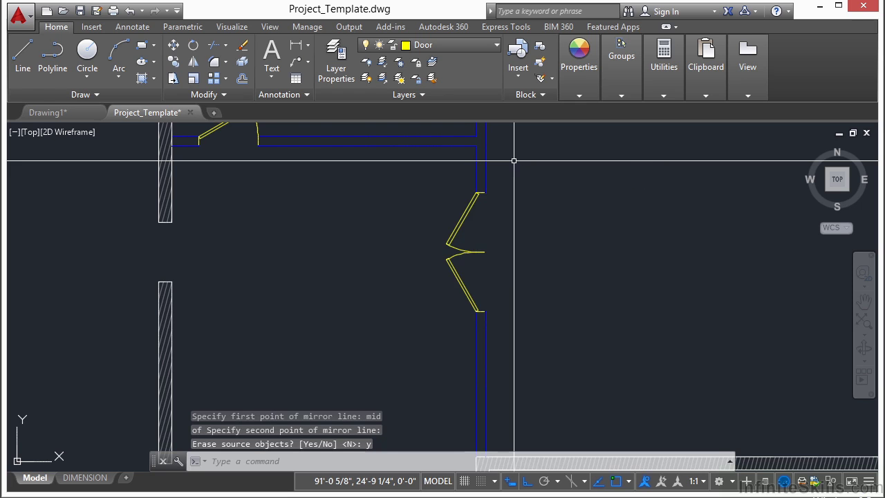
scroll(389, 262, "down", 4)
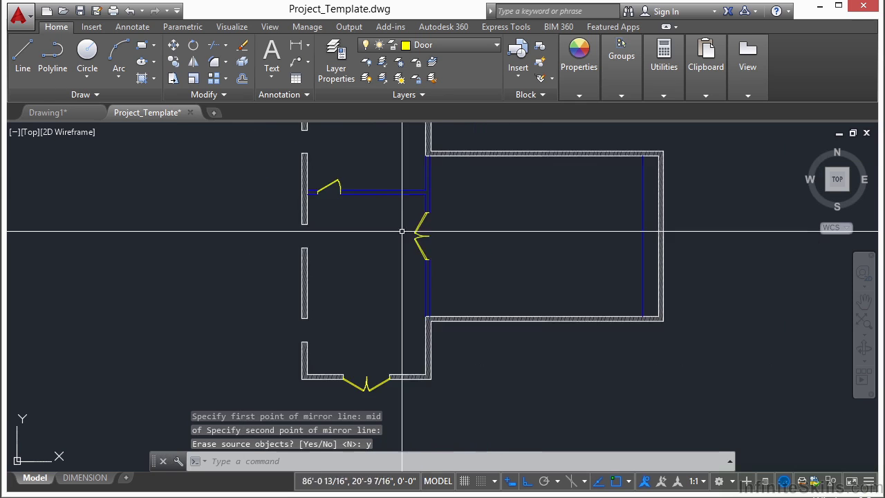
scroll(389, 262, "down", 2)
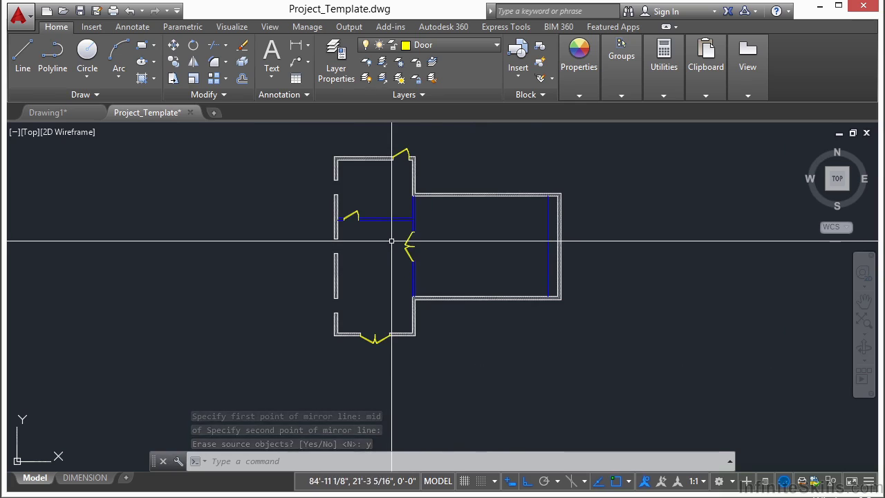